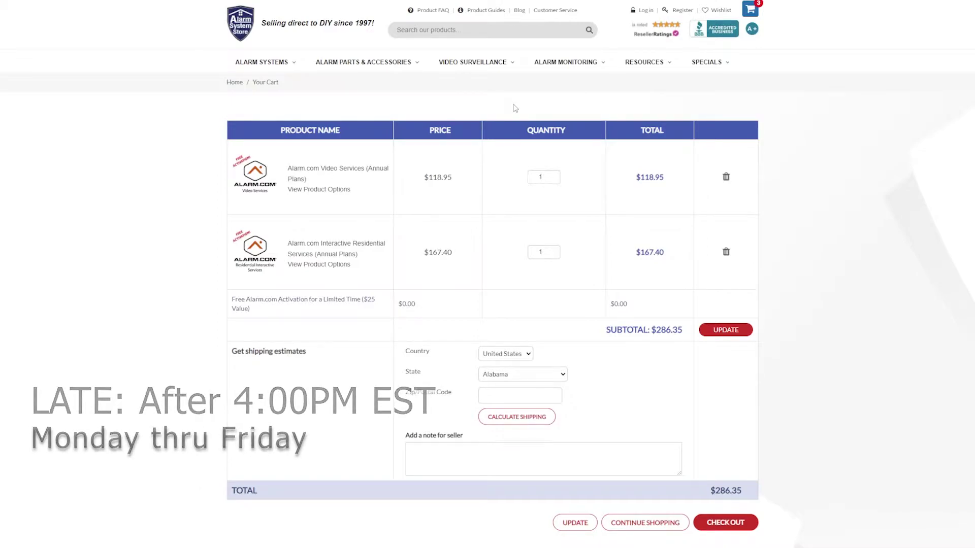
Step: Open the Alarm.com Services Order Instructions message from the Gmail inbox
mouse_move(597, 77)
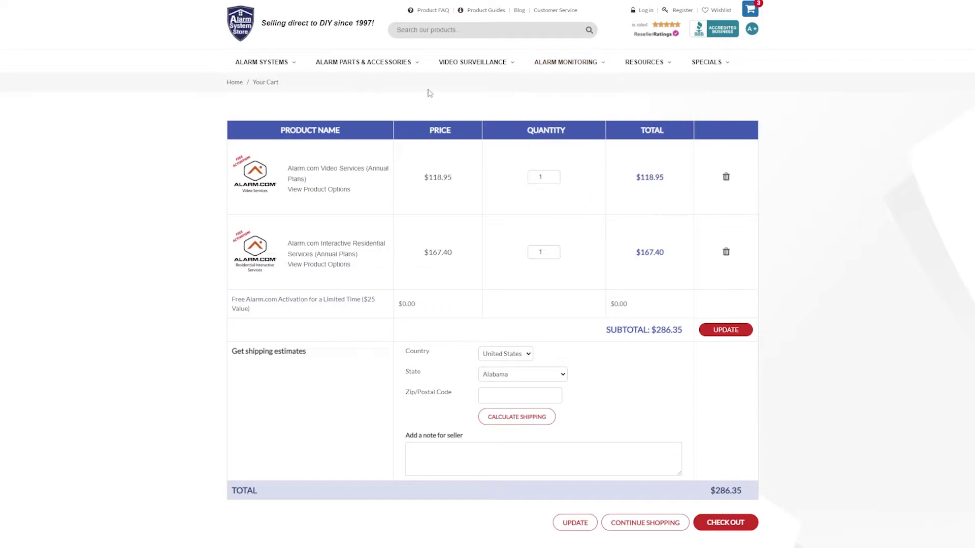
mouse_move(545, 70)
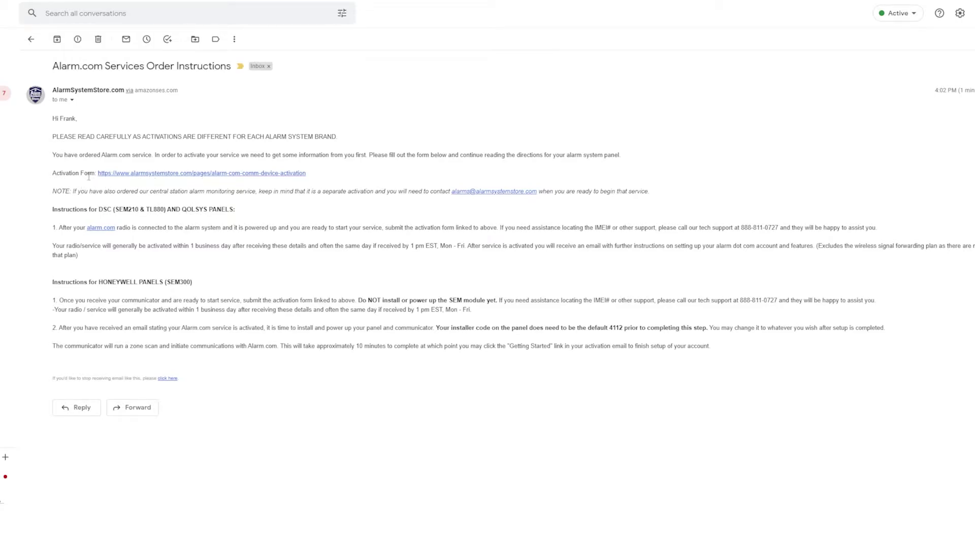
Step: Follow the email's Activation Form link and scroll through the Comm Device Activation form fields
click(161, 175)
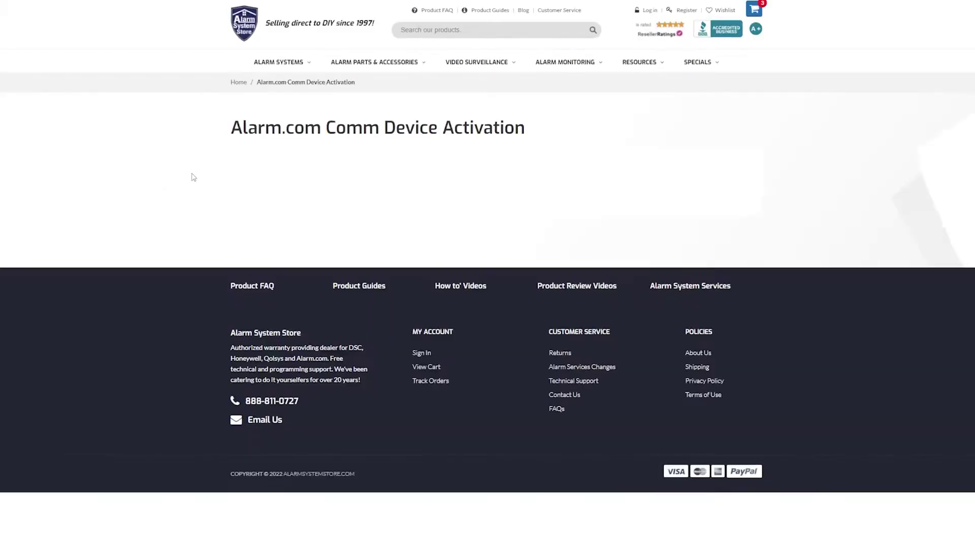
scroll(386, 199, down, 1)
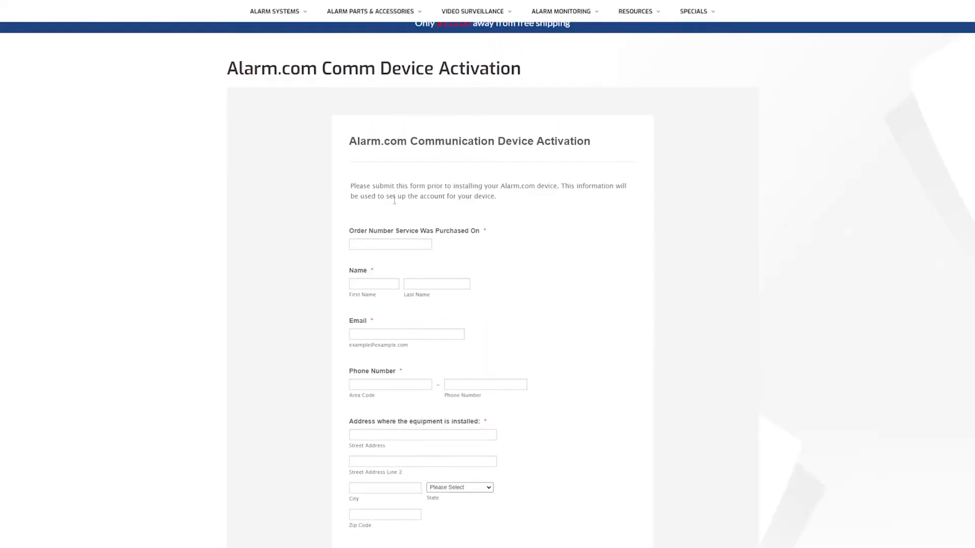
scroll(480, 210, down, 2)
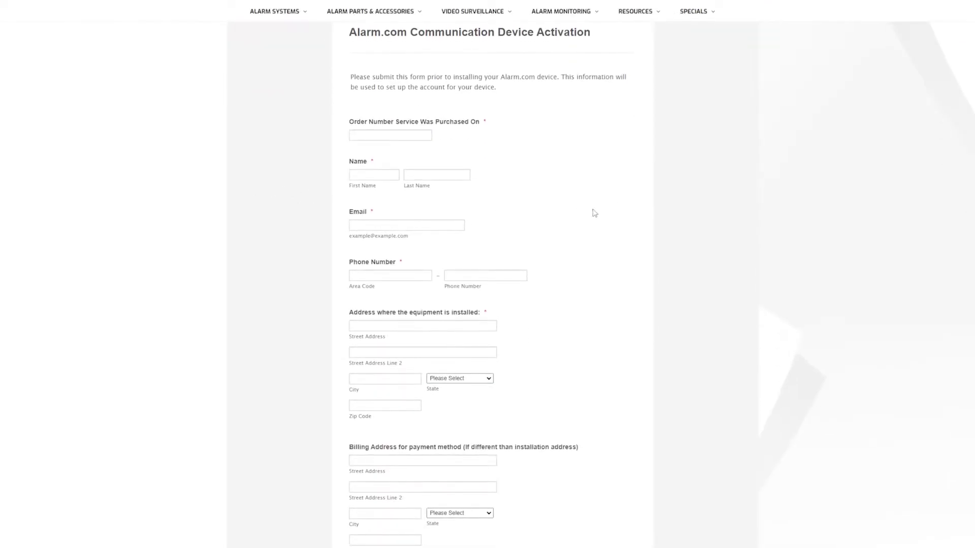
scroll(572, 220, down, 4)
scroll(512, 226, up, 4)
scroll(382, 183, up, 2)
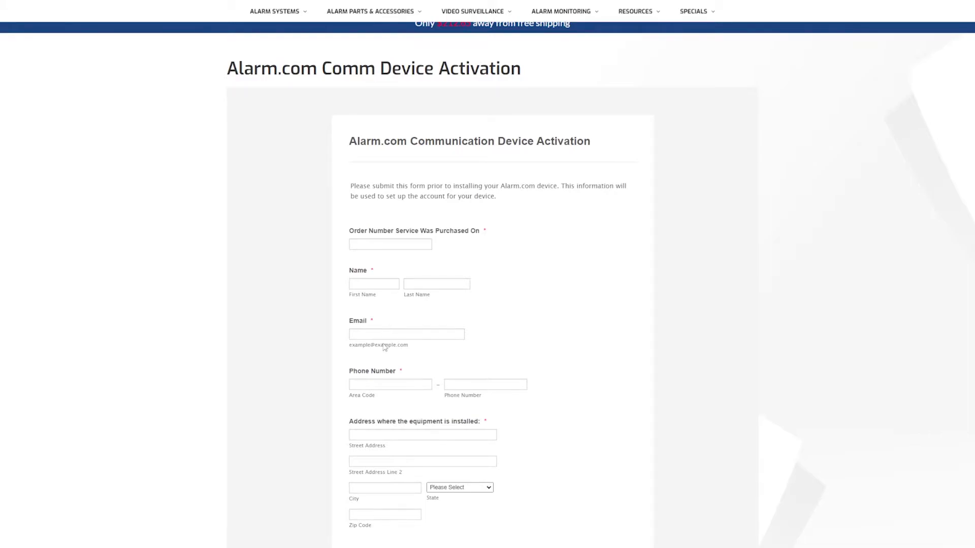
scroll(379, 348, down, 2)
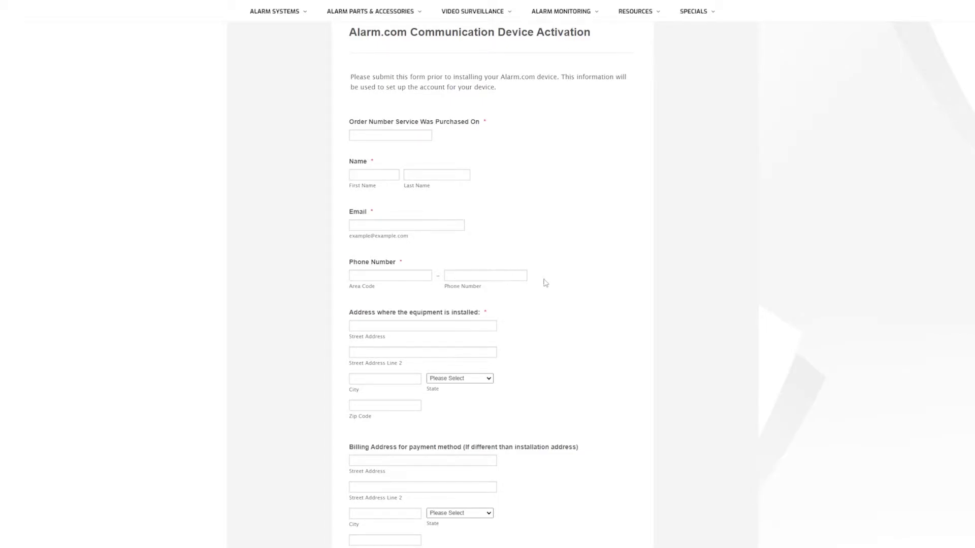
scroll(507, 305, down, 2)
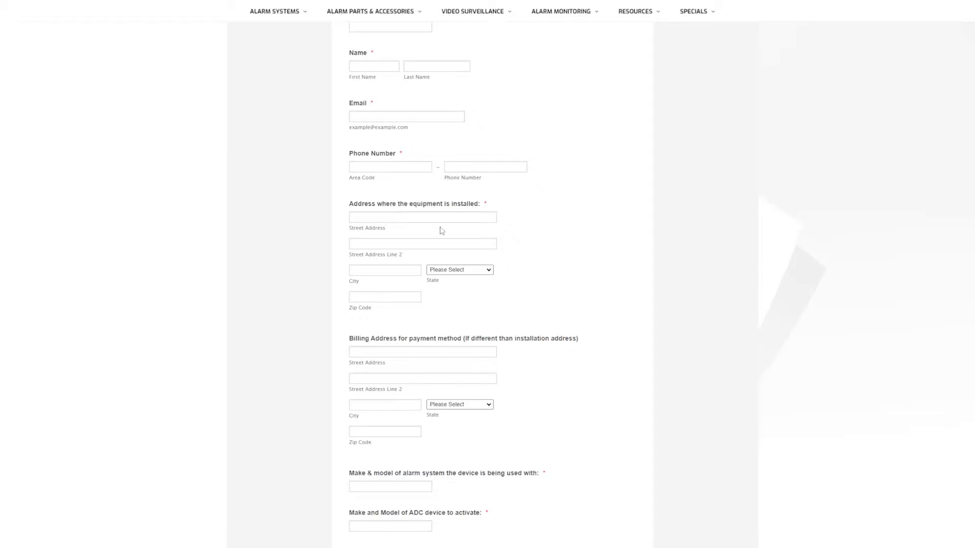
scroll(441, 226, down, 2)
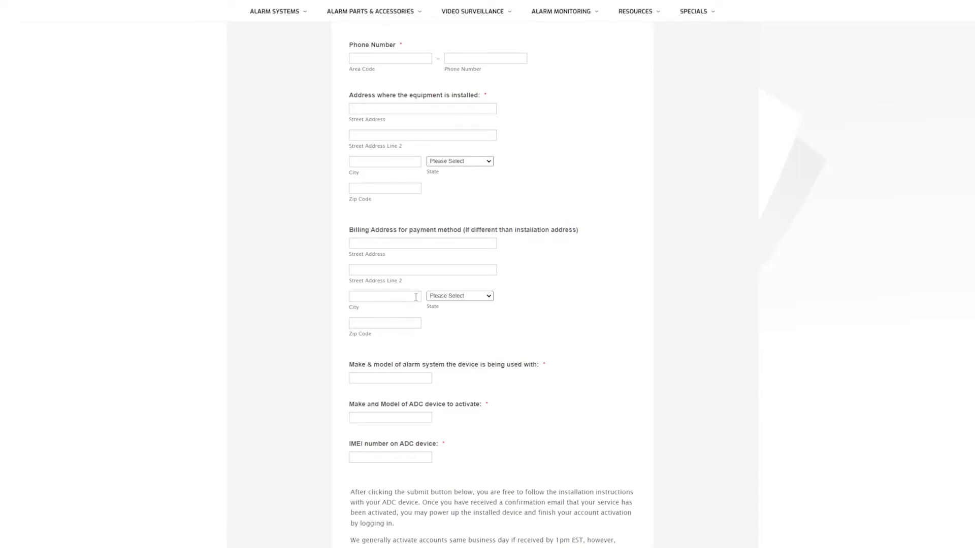
Step: Scroll the activation form to Submit and back up, leaving it unsubmitted
scroll(437, 310, down, 2)
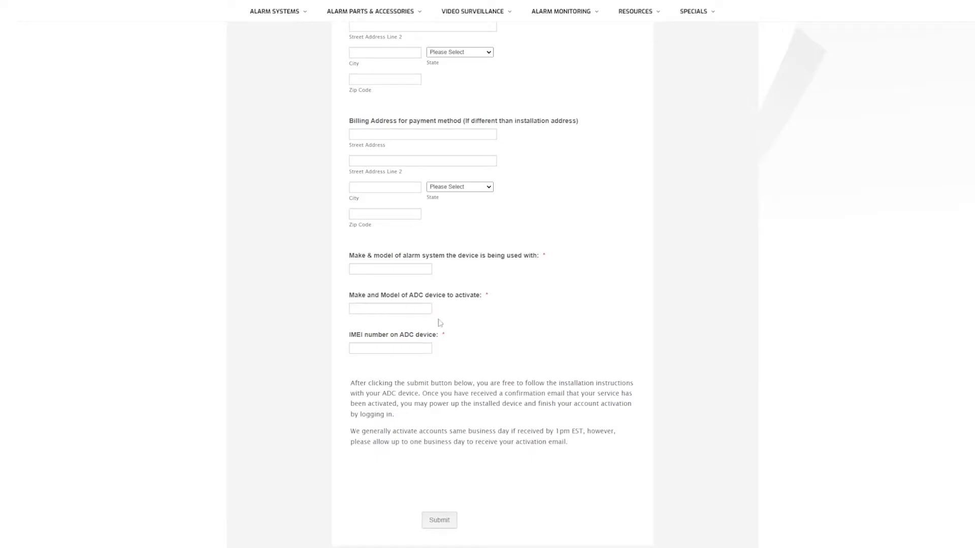
scroll(377, 254, up, 6)
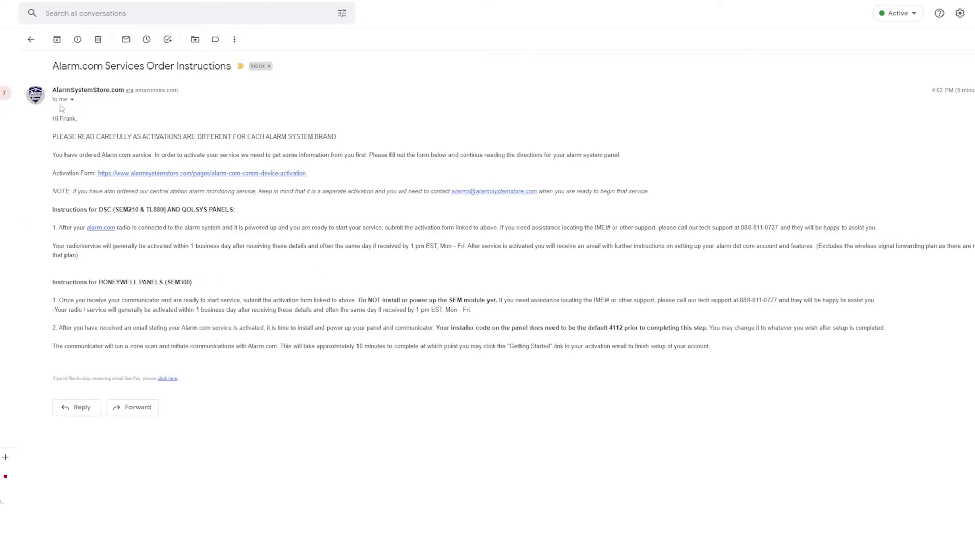
Step: Read the Alarm.com Video Service email from the inbox, then return to the message list
click(6, 99)
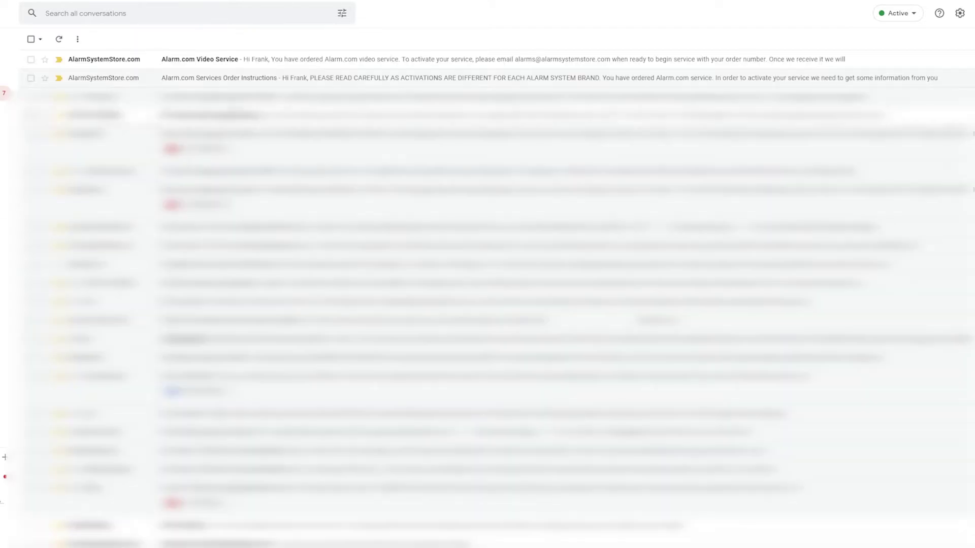
click(282, 66)
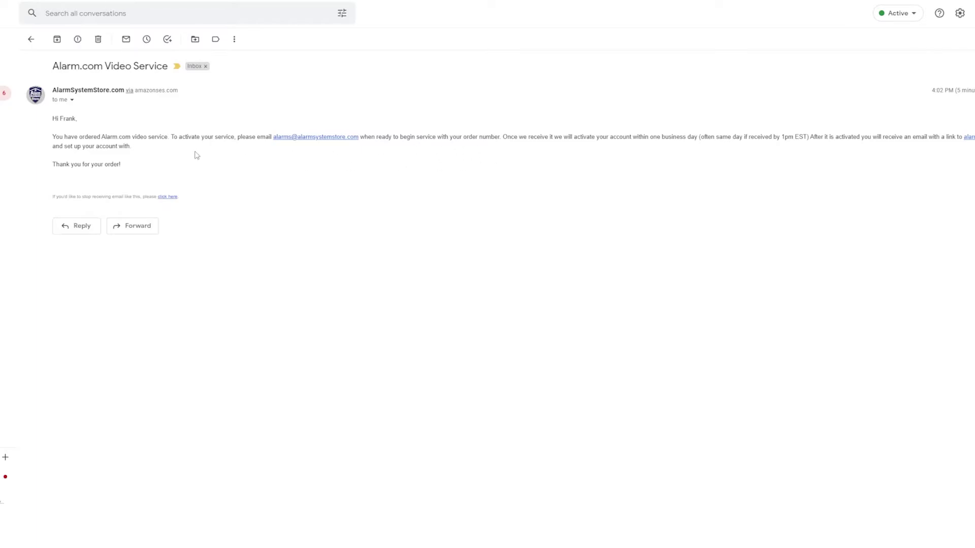
click(12, 93)
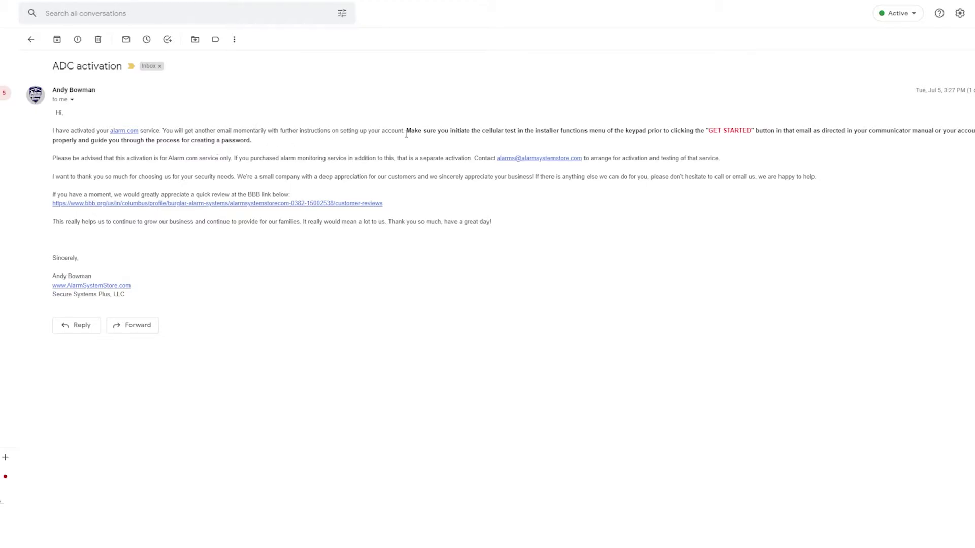
Step: Read the ADC activation email's Alarm.com-only and BBB review notes, then move to the older Welcome email
drag(406, 133, 779, 133)
click(769, 155)
drag(64, 160, 302, 170)
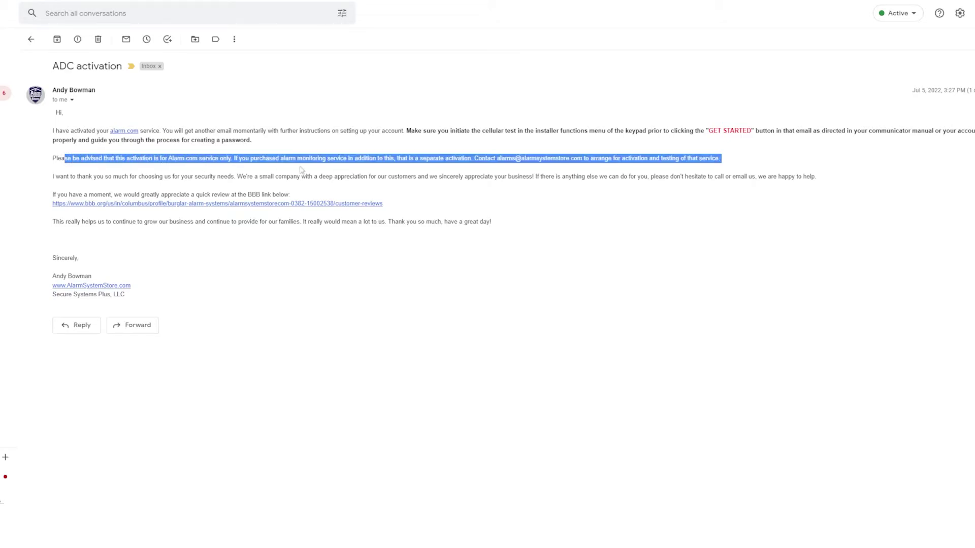
click(425, 171)
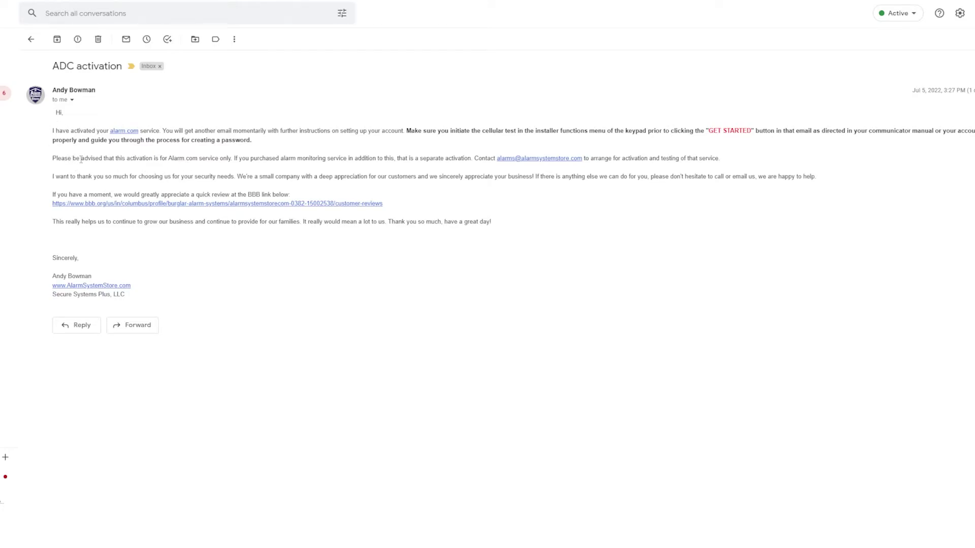
drag(81, 159, 266, 159)
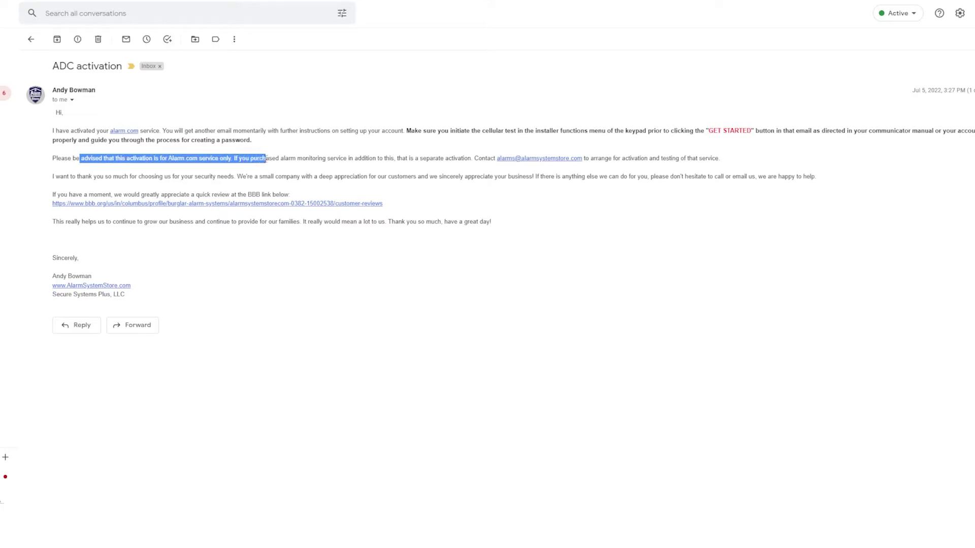
click(243, 176)
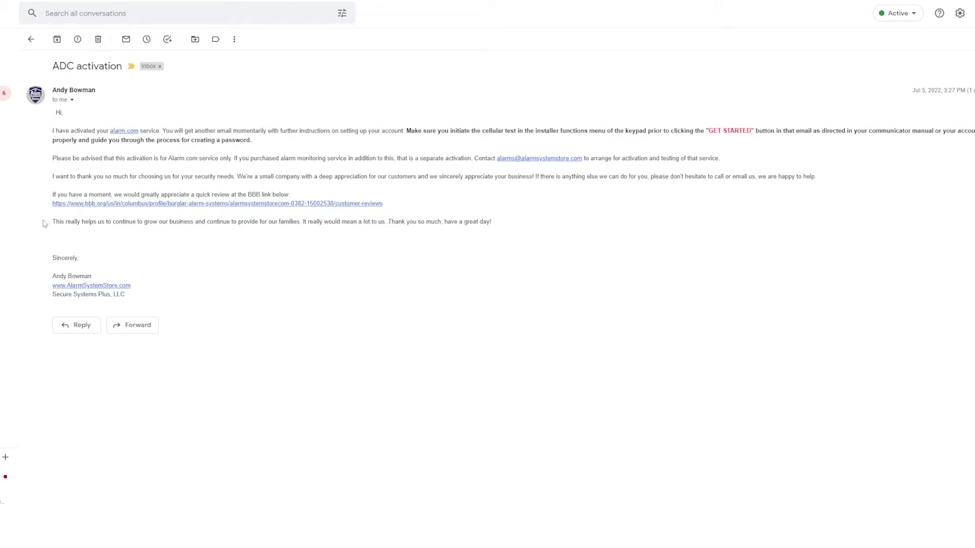
drag(64, 219, 277, 210)
click(464, 197)
key(j)
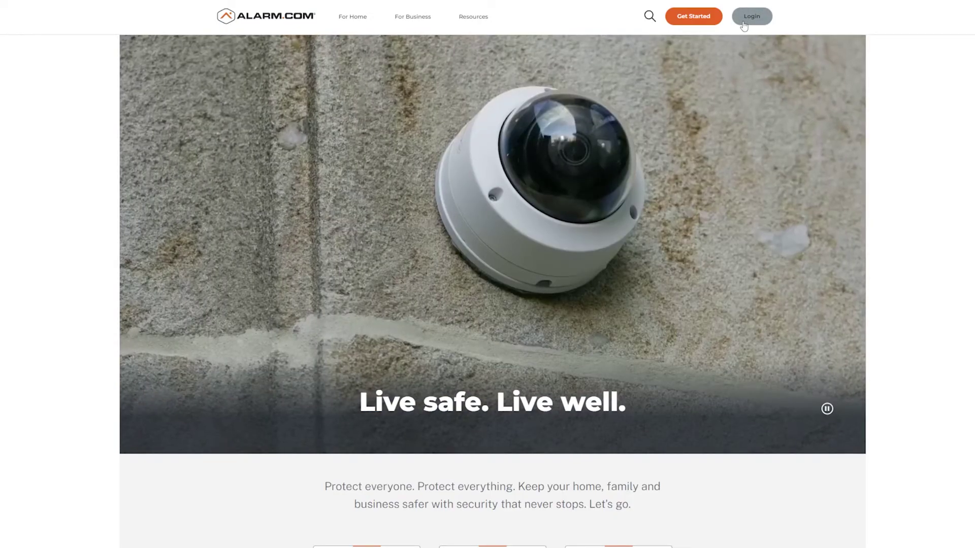
Step: Open Alarm.com's customer login form and delete the autofilled username and password
click(744, 25)
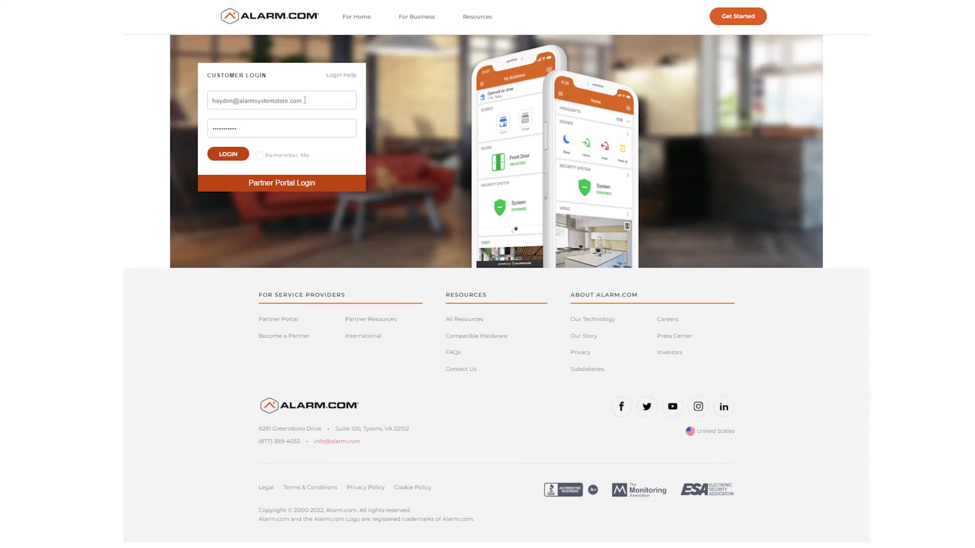
drag(305, 100, 67, 128)
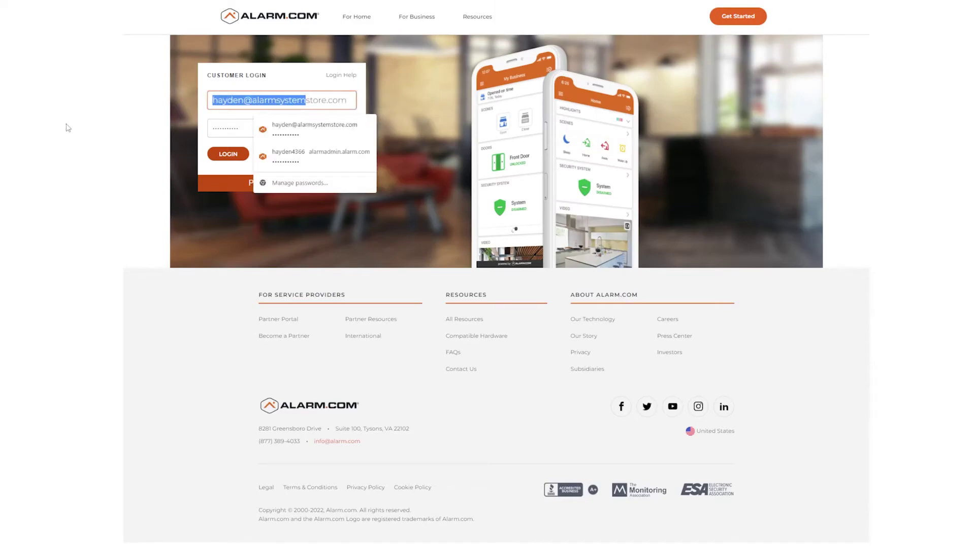
key(BackSpace)
drag(248, 100, 212, 100)
key(BackSpace)
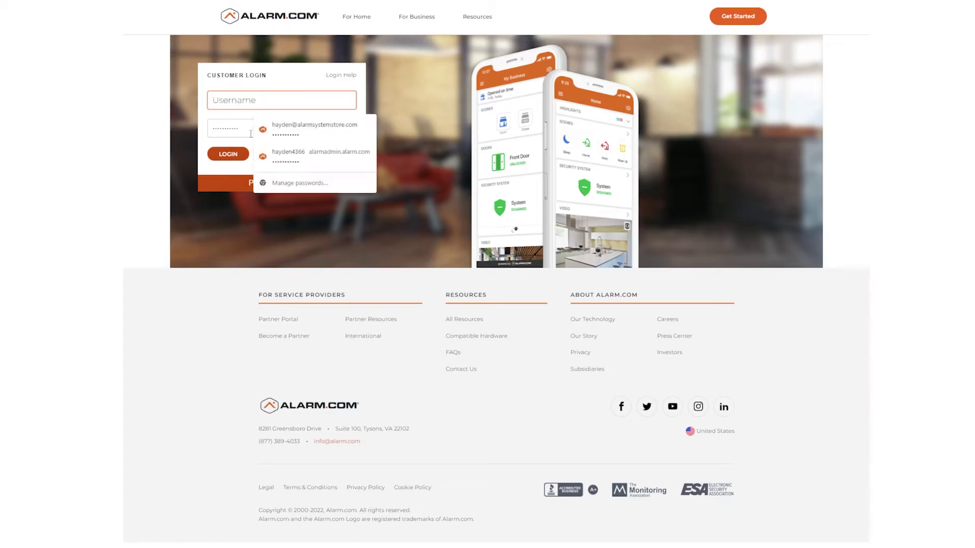
double_click(250, 134)
key(BackSpace)
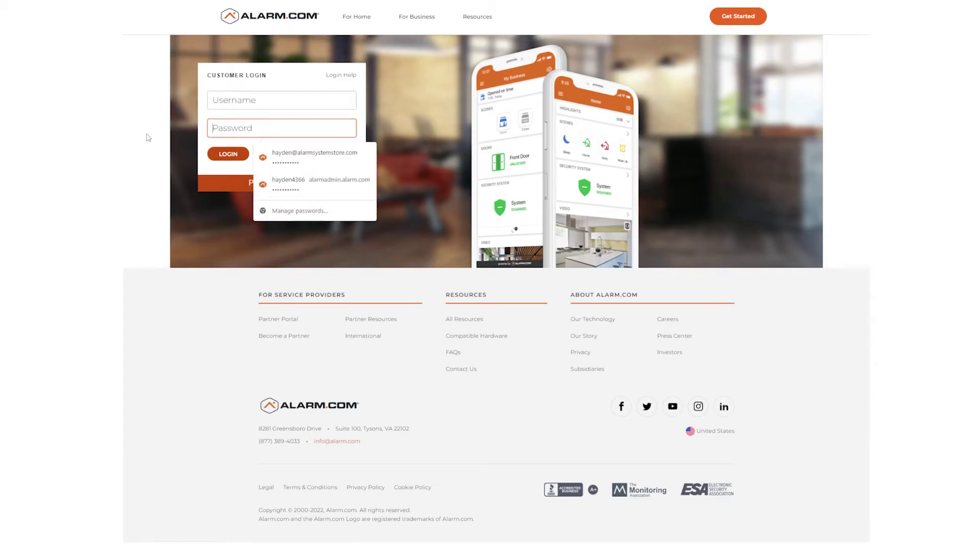
click(151, 135)
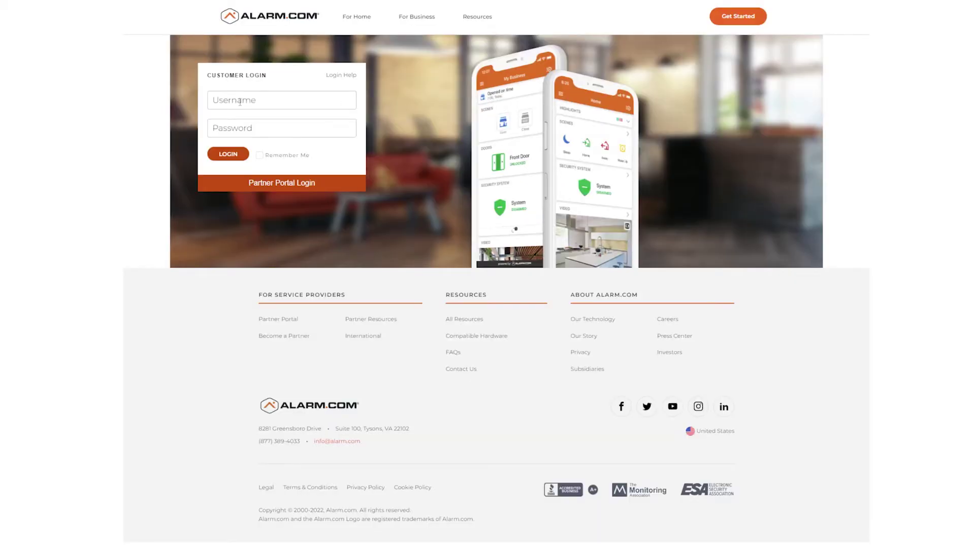
Step: Submit a Forgot Your Password reset request for the account username from Login Help
click(346, 76)
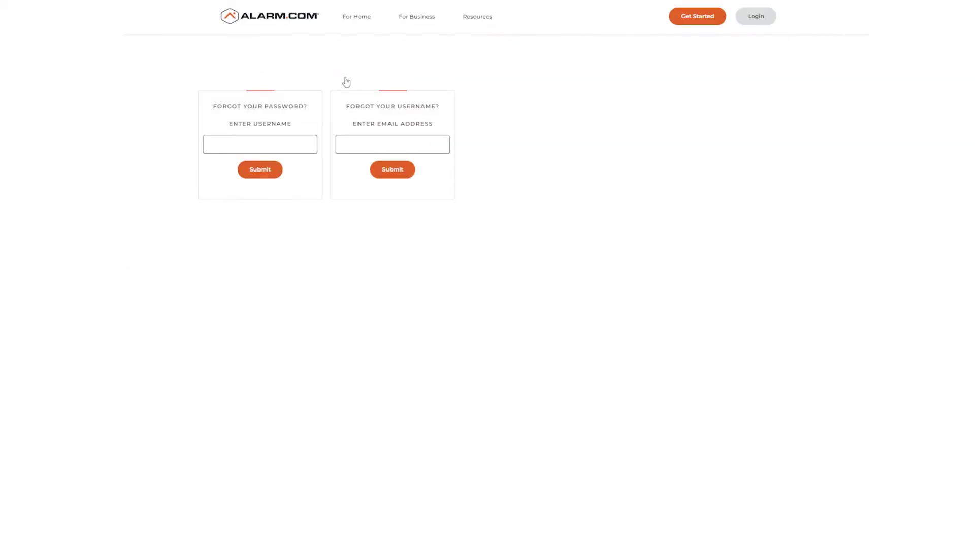
click(263, 140)
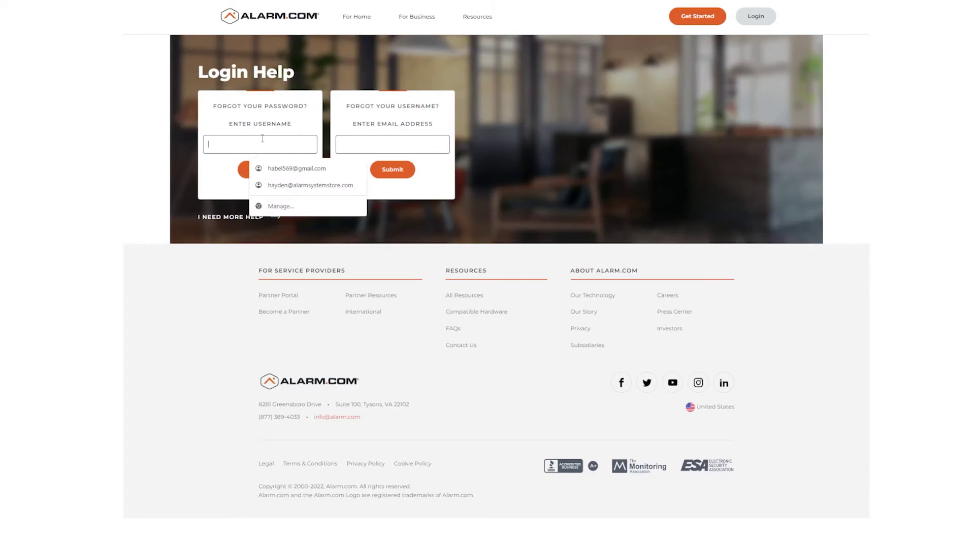
text(Hay)
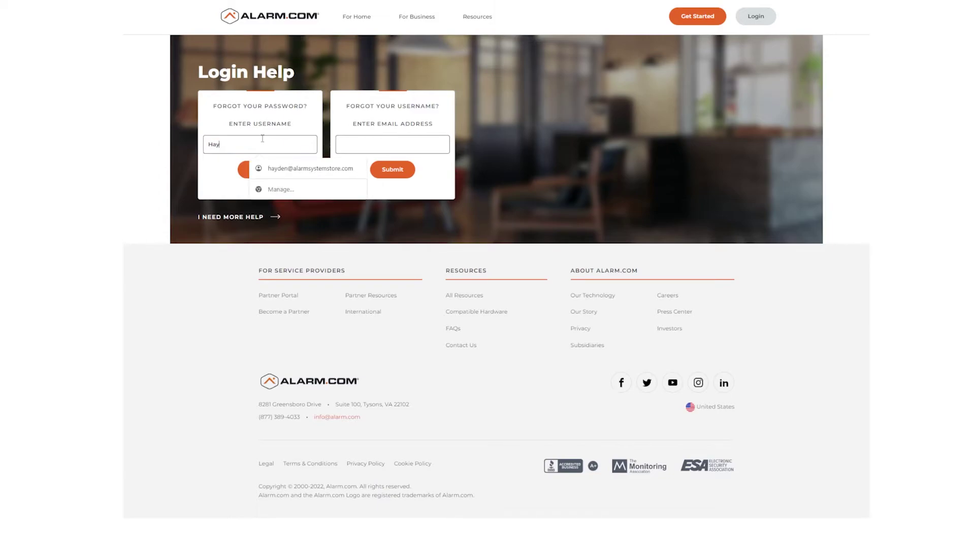
text(IQ2+)
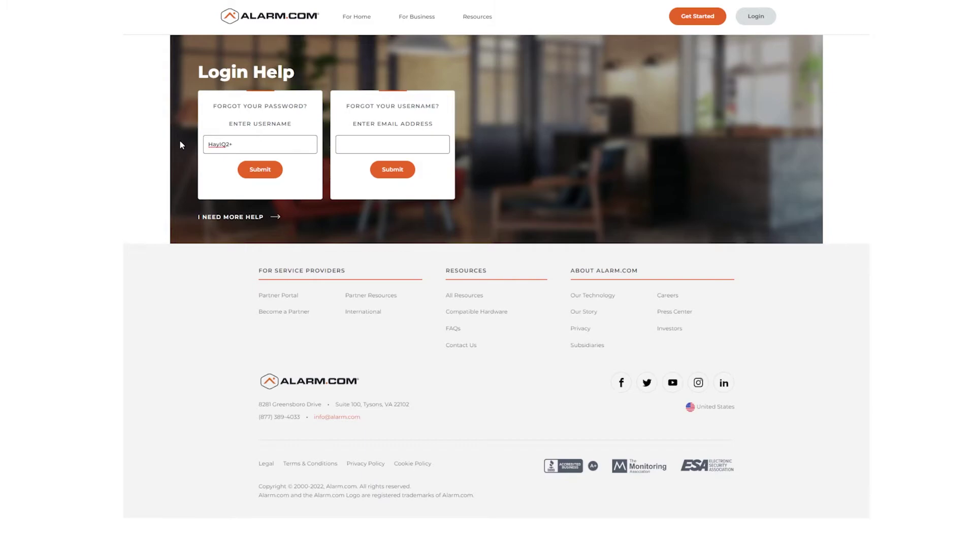
click(267, 175)
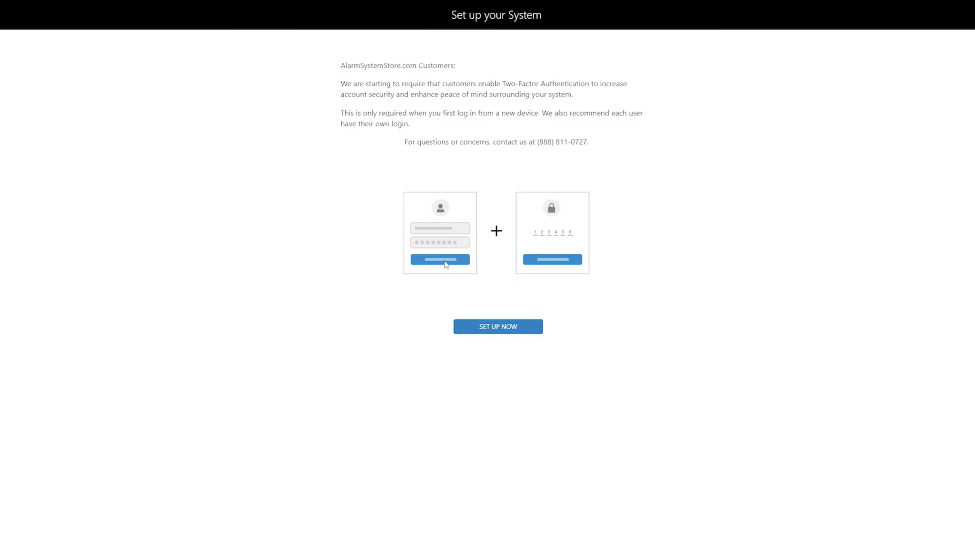
Step: Start two-factor setup and have the verification code sent to the account email
click(492, 327)
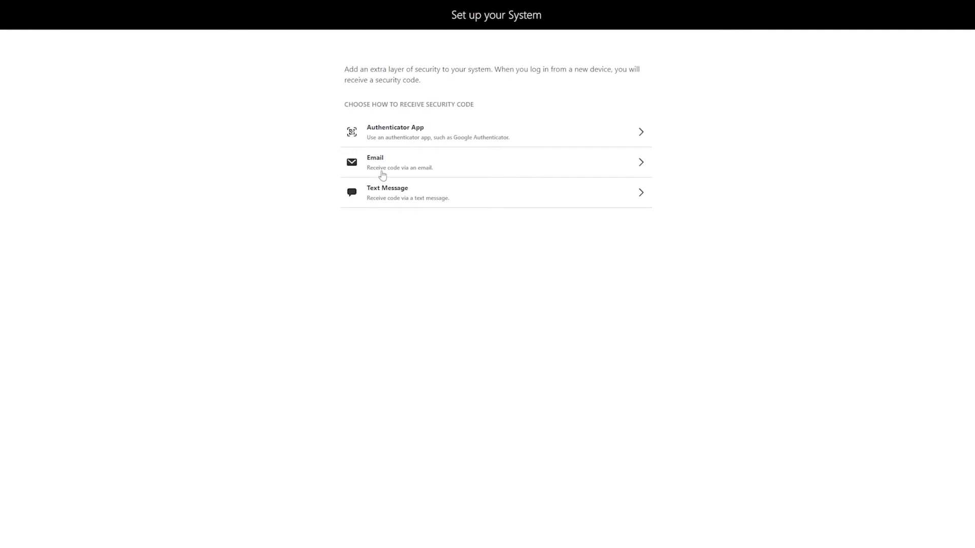
click(382, 171)
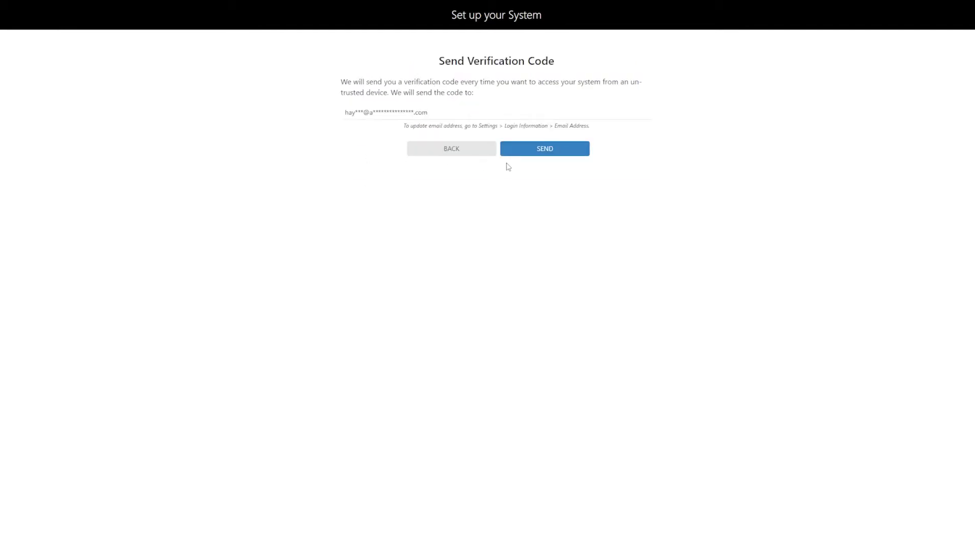
click(378, 114)
click(531, 156)
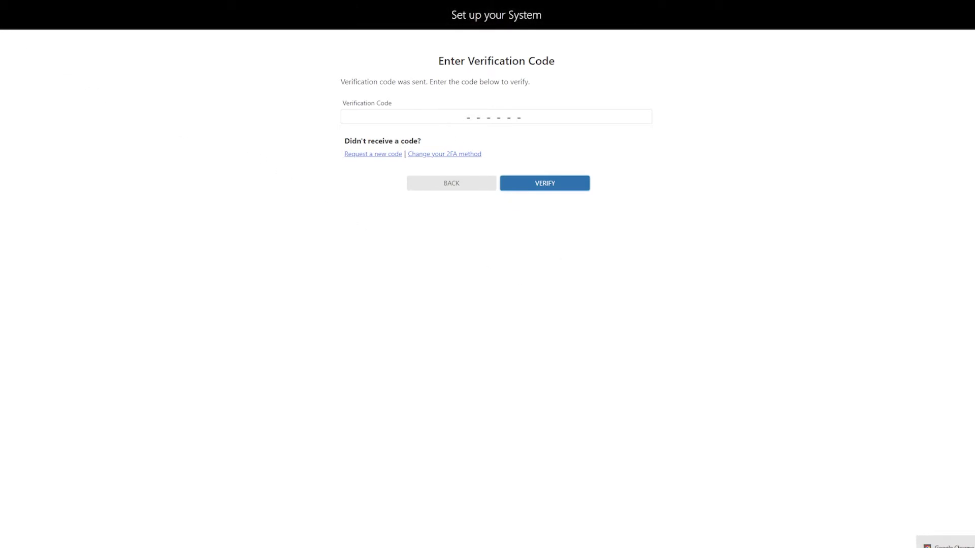
Step: Paste and verify the emailed code, keeping Windows 10 CHROME Device ticked as trusted
click(496, 117)
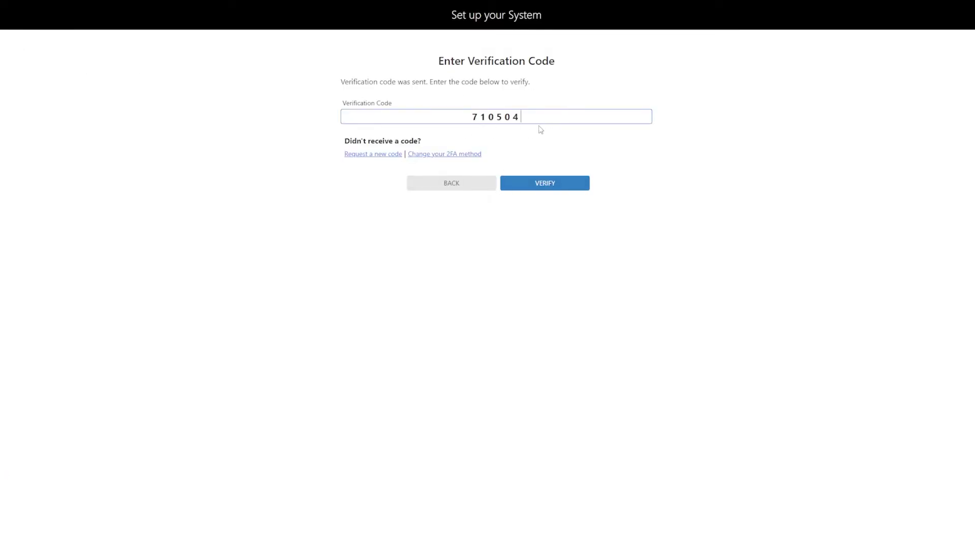
click(546, 182)
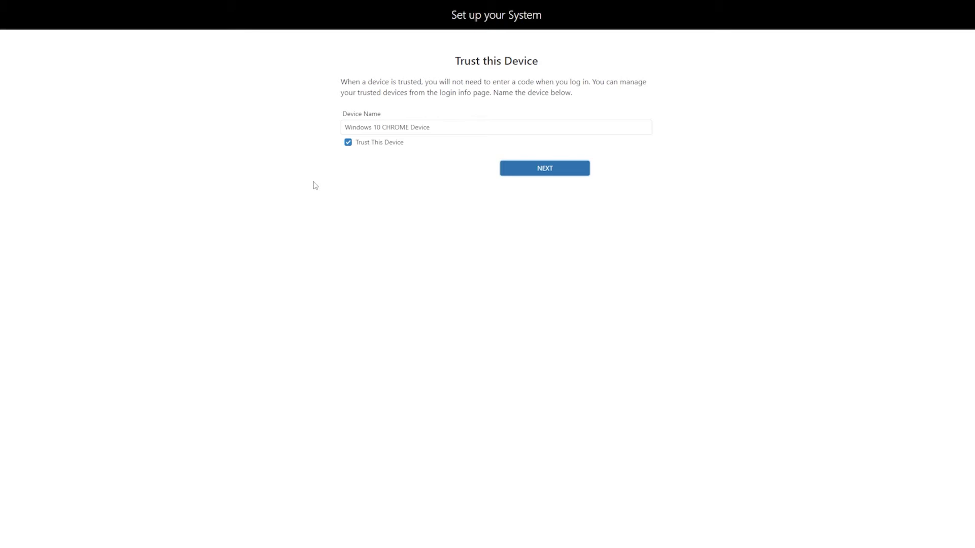
click(349, 143)
click(351, 144)
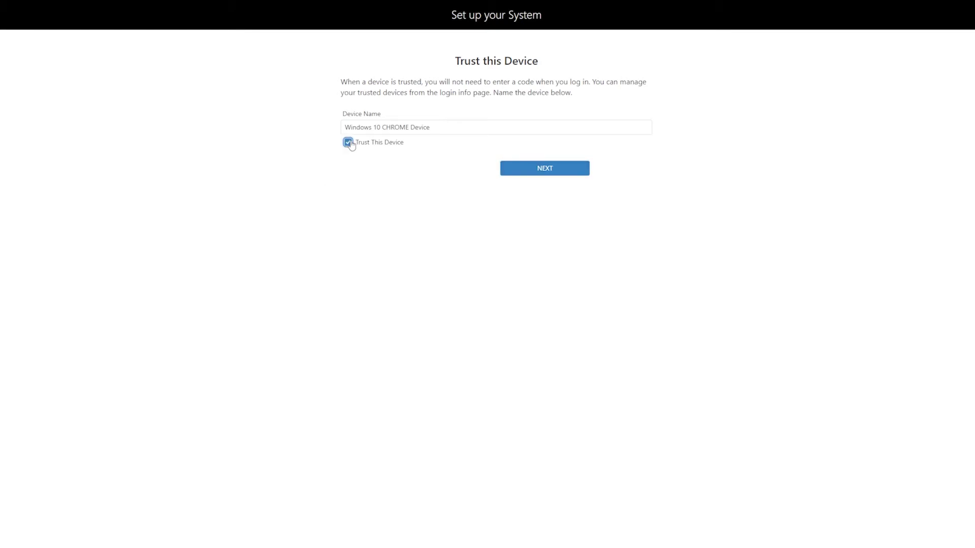
Step: Confirm trusting the Windows 10 CHROME Device and proceed toward the password update
click(528, 170)
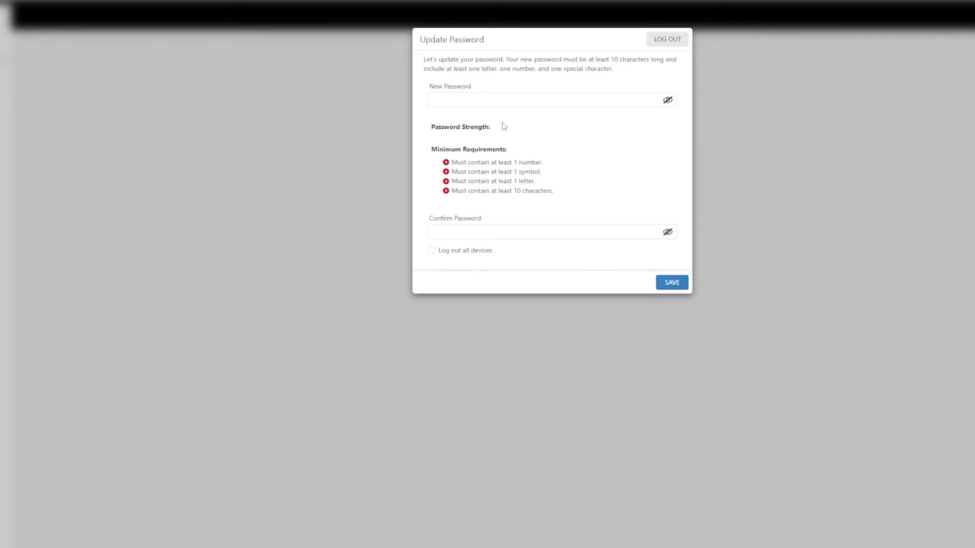
Step: Enter a new password with an added symbol, confirm it, and save it
click(501, 103)
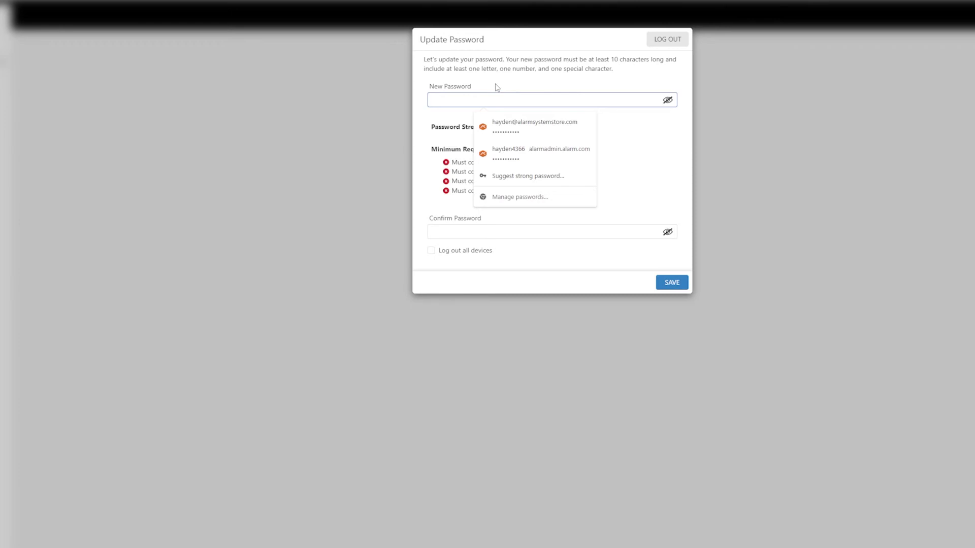
text(••••••••••)
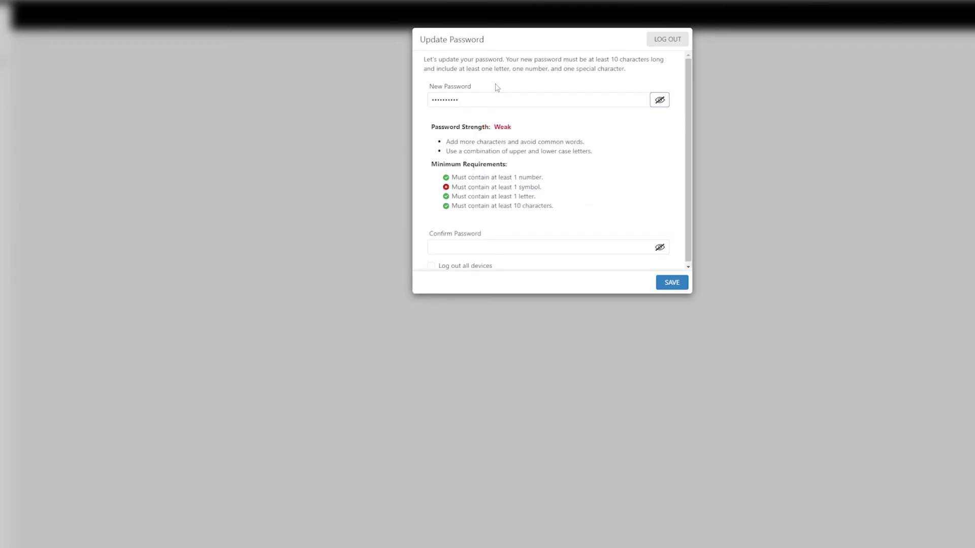
click(533, 102)
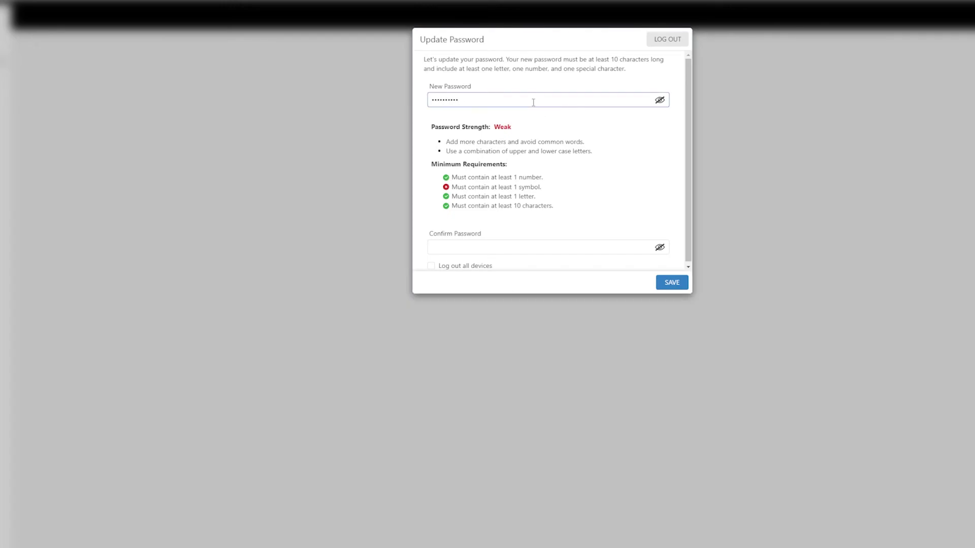
text(!)
click(465, 242)
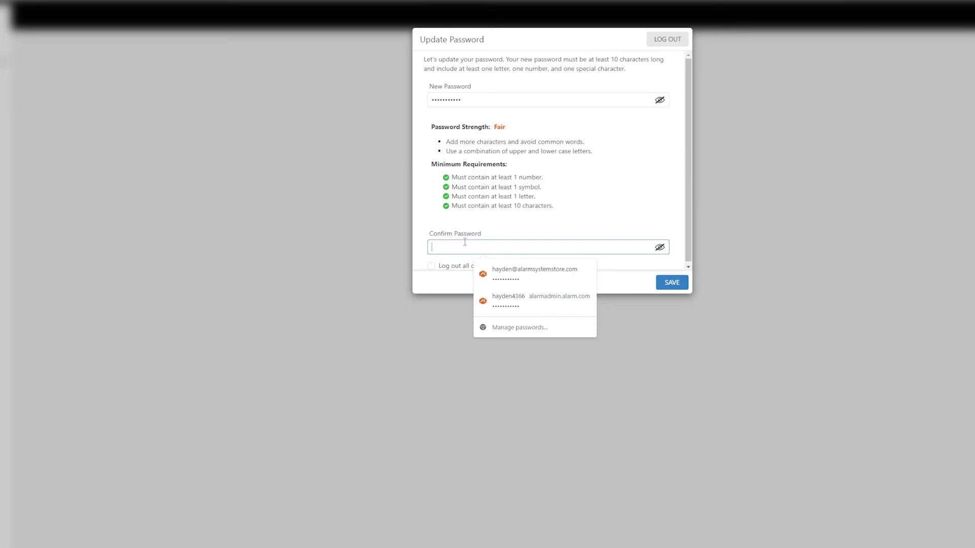
text(••••••••)
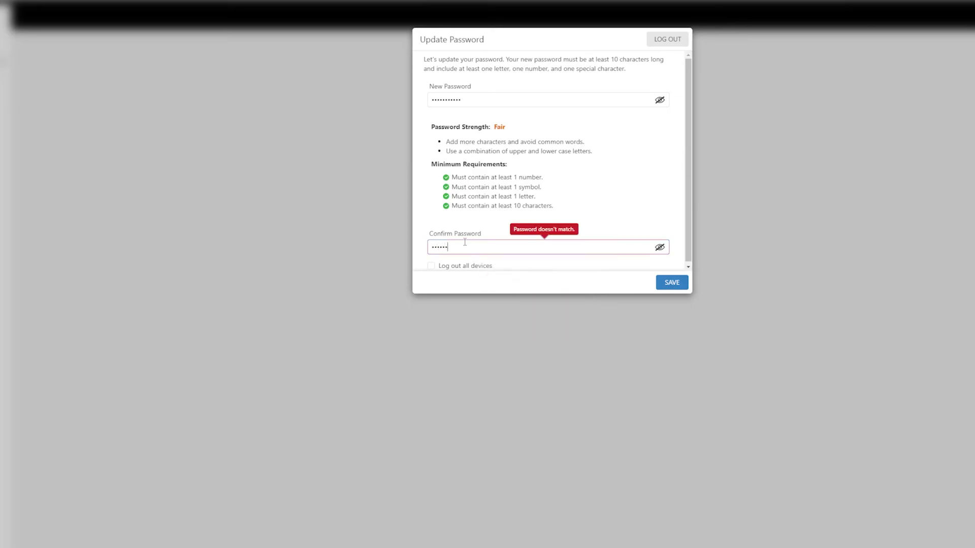
text(•)
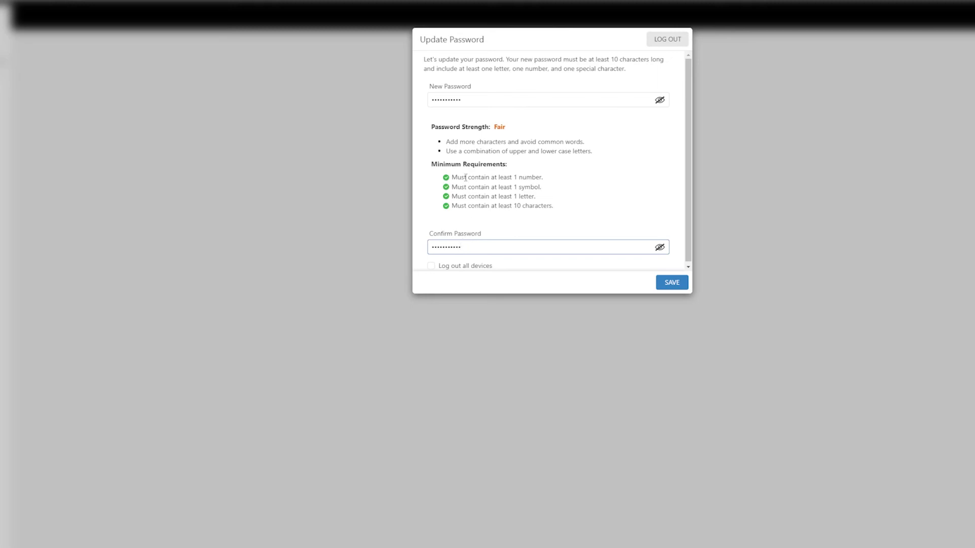
scroll(475, 186, down, 1)
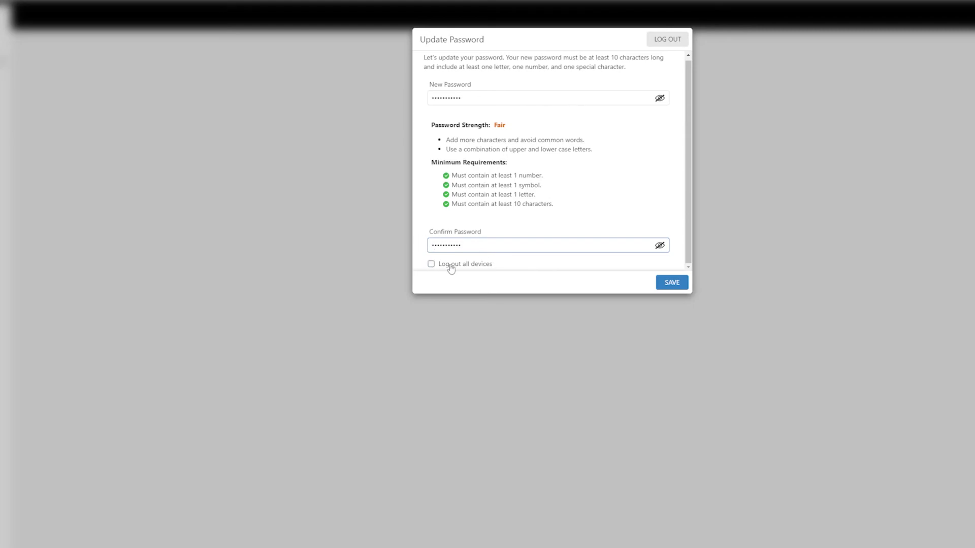
click(671, 290)
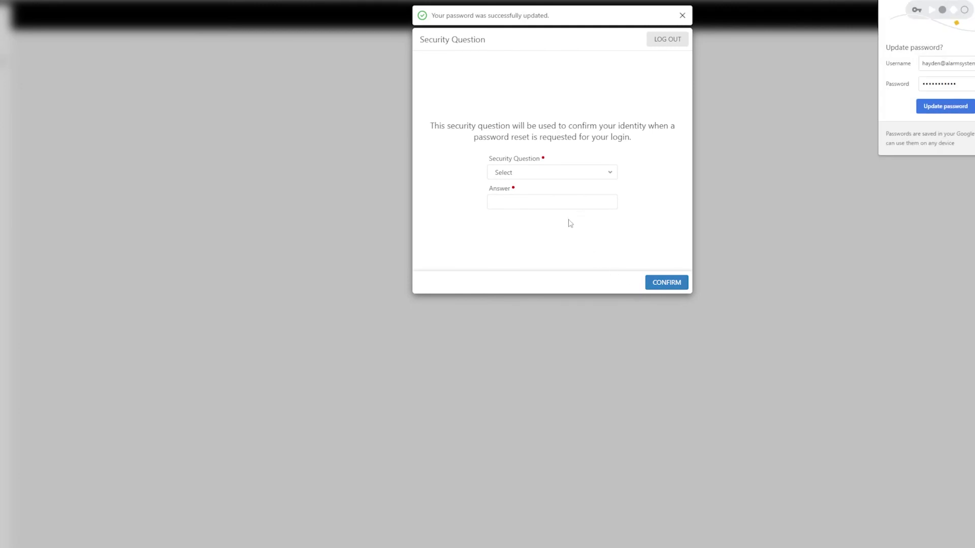
Step: Choose the security question 'What street did you live on in third grade?' and start typing the answer
click(554, 177)
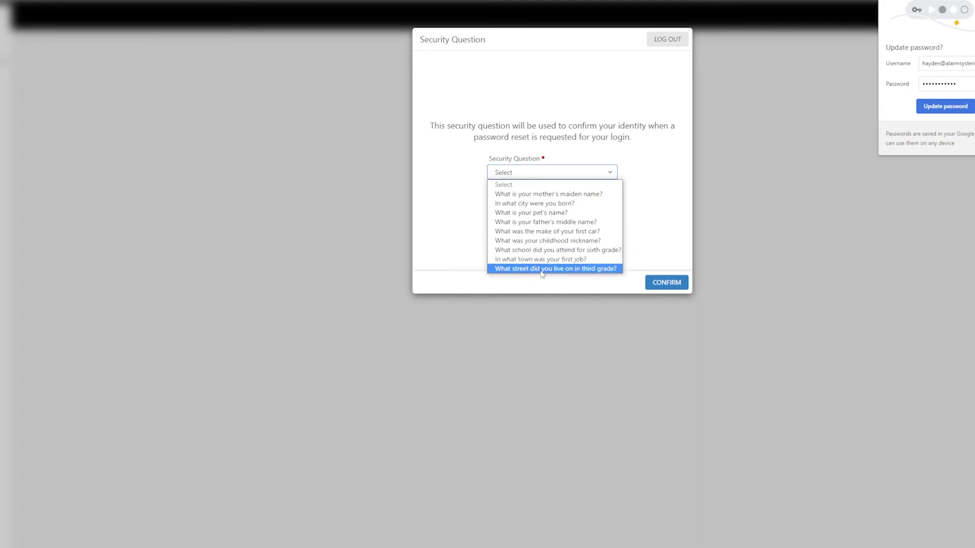
click(543, 269)
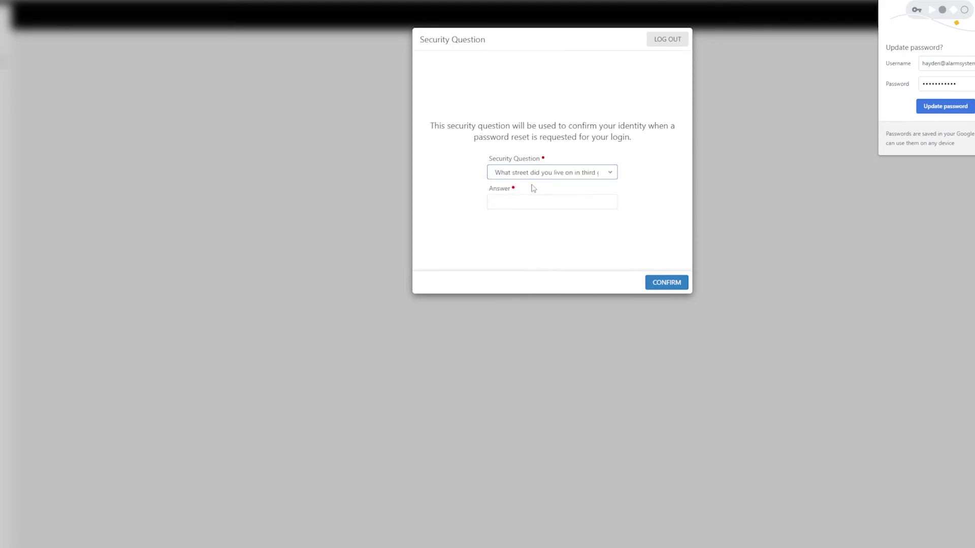
click(523, 206)
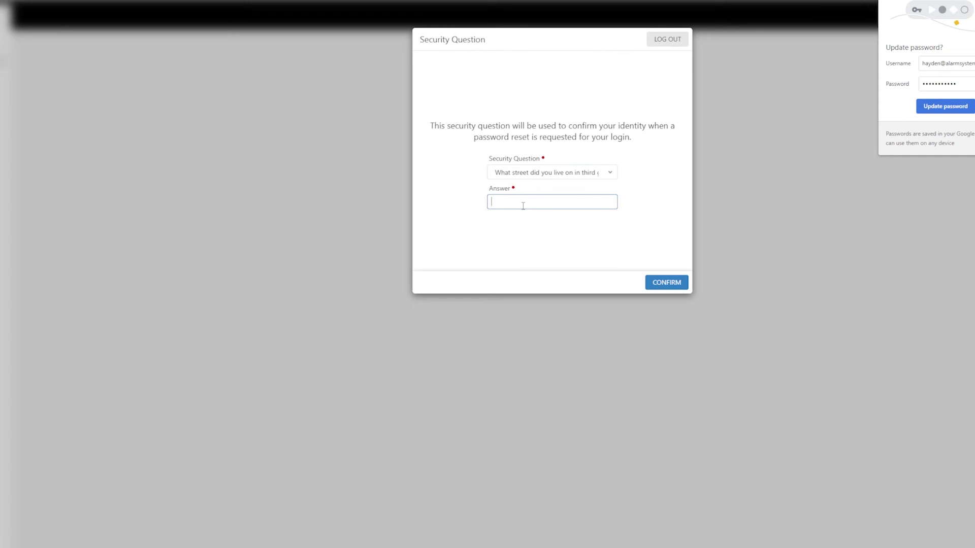
Step: Finish the security answer and confirm the security question
click(660, 282)
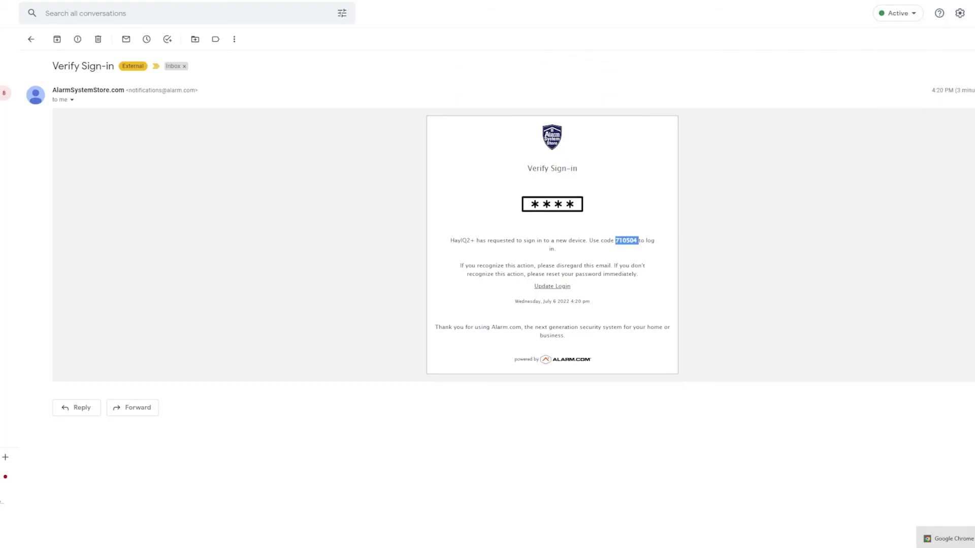
Step: Move to the newer Email Verification message from AlarmSystemStore.com in Gmail
key(k)
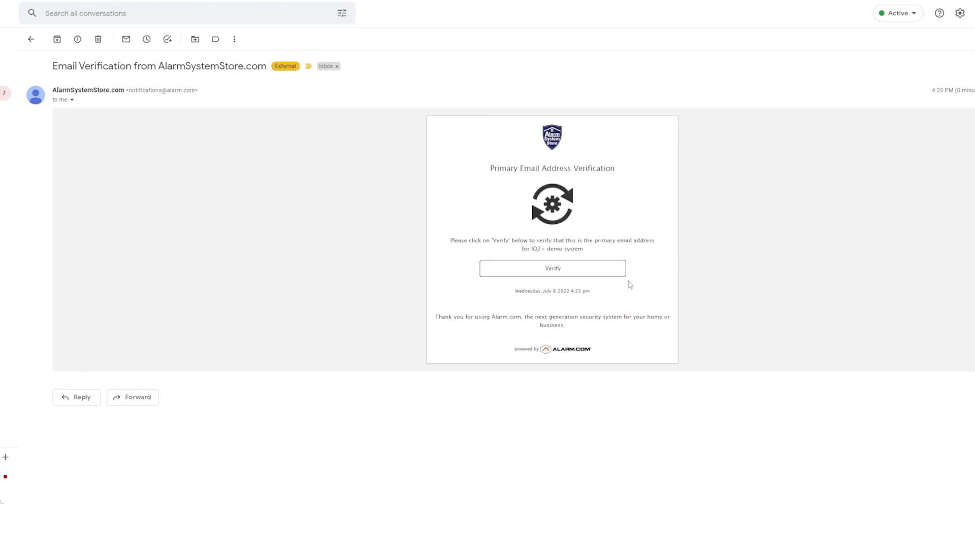